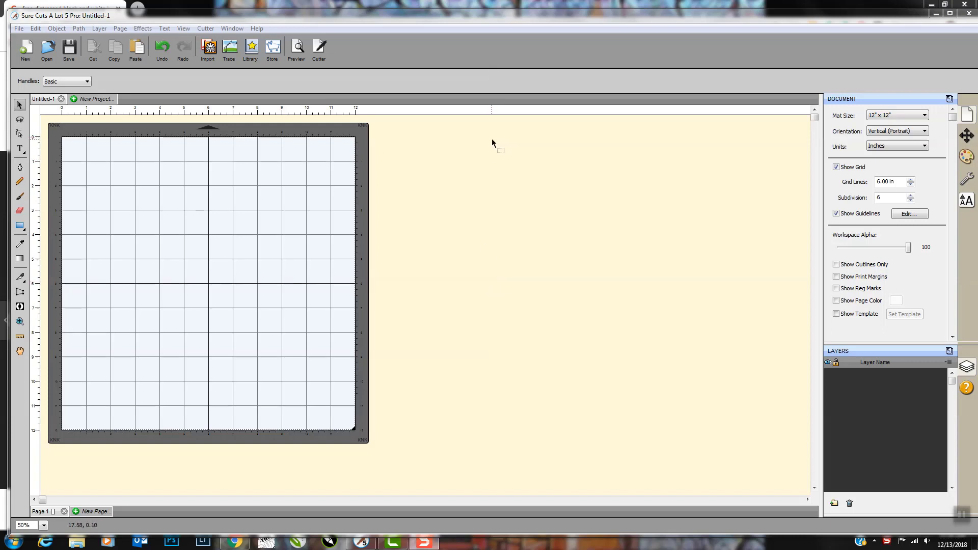
- Bring up the Google Images results and view the GetDrawings.com distressed vector preview
click(237, 548)
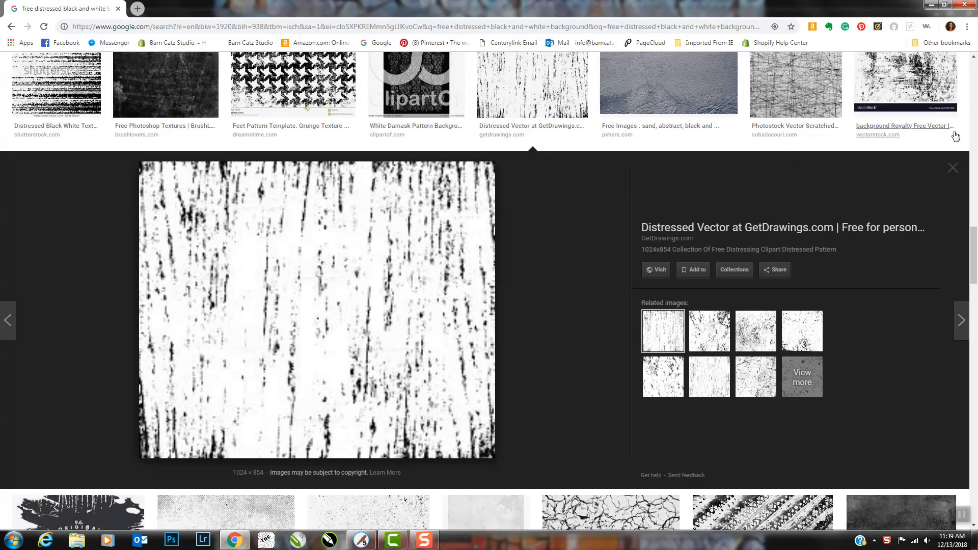
scroll(907, 132, up, 5)
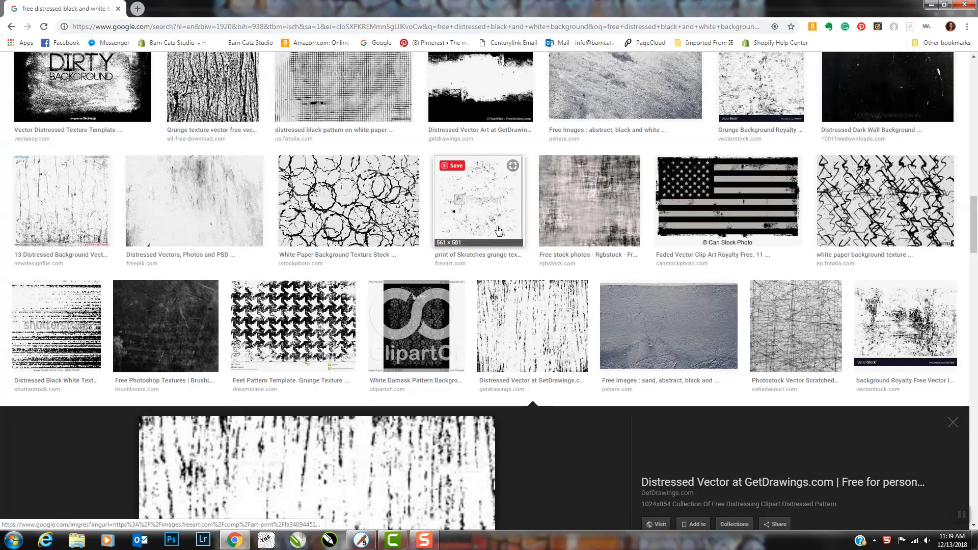
scroll(528, 299, down, 7)
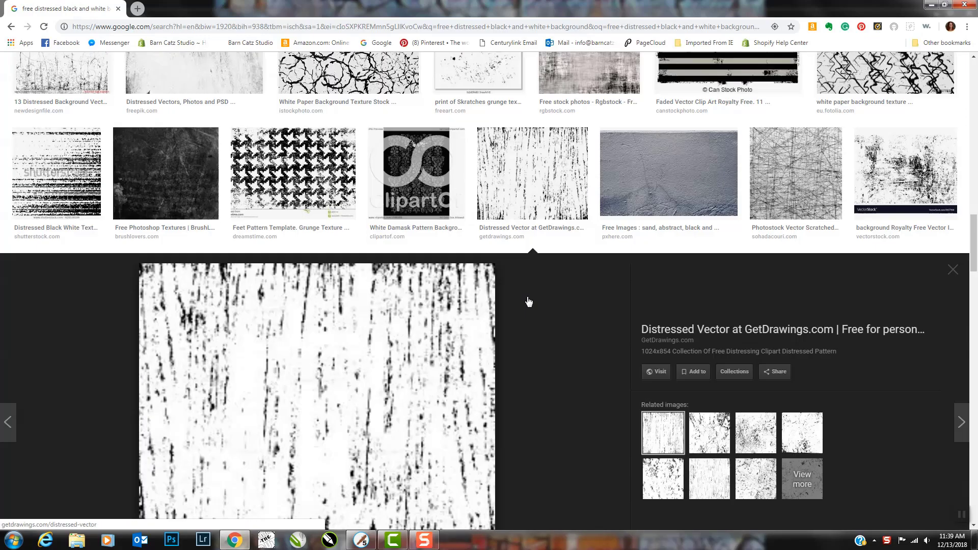
scroll(533, 289, up, 3)
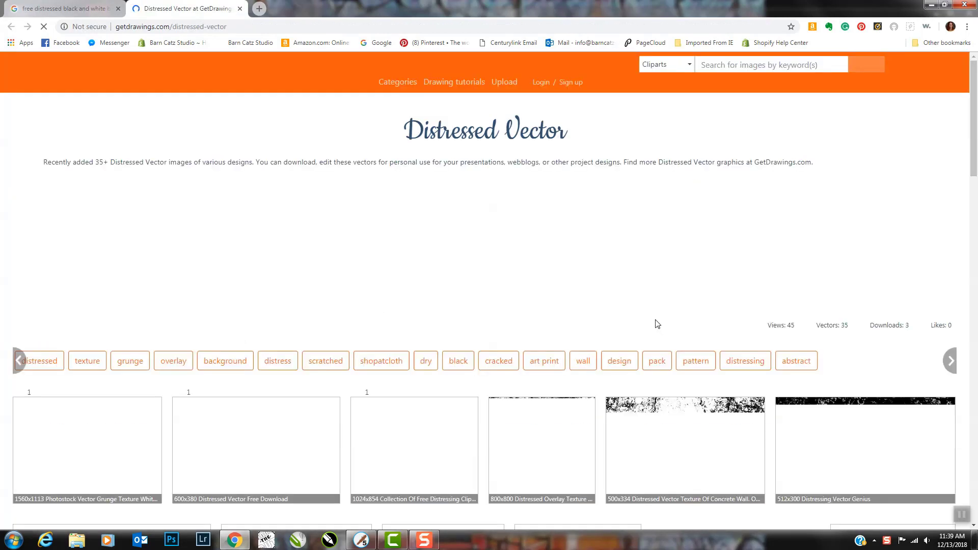
- Scroll the GetDrawings Distressed Vector thumbnails, then close Chrome to return to Sure Cuts A Lot
scroll(419, 331, down, 2)
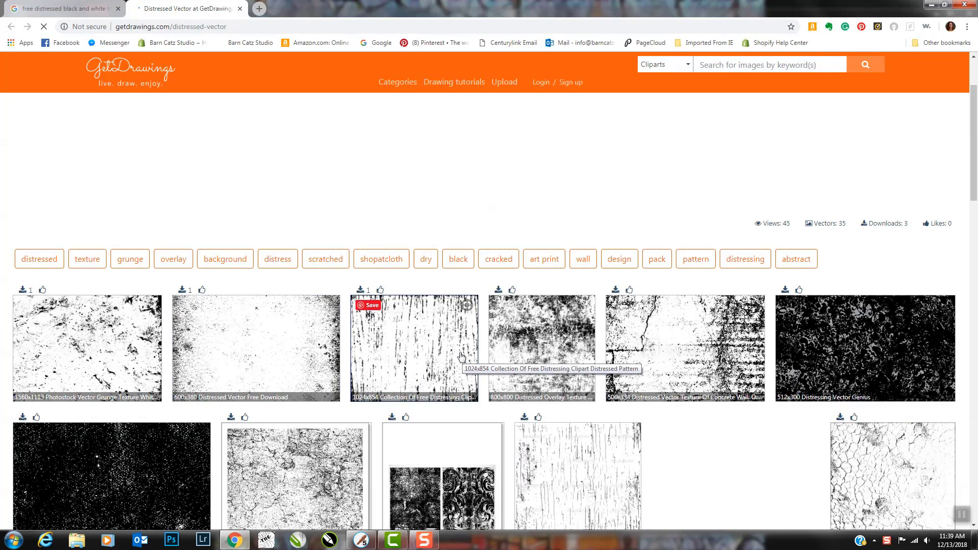
click(964, 6)
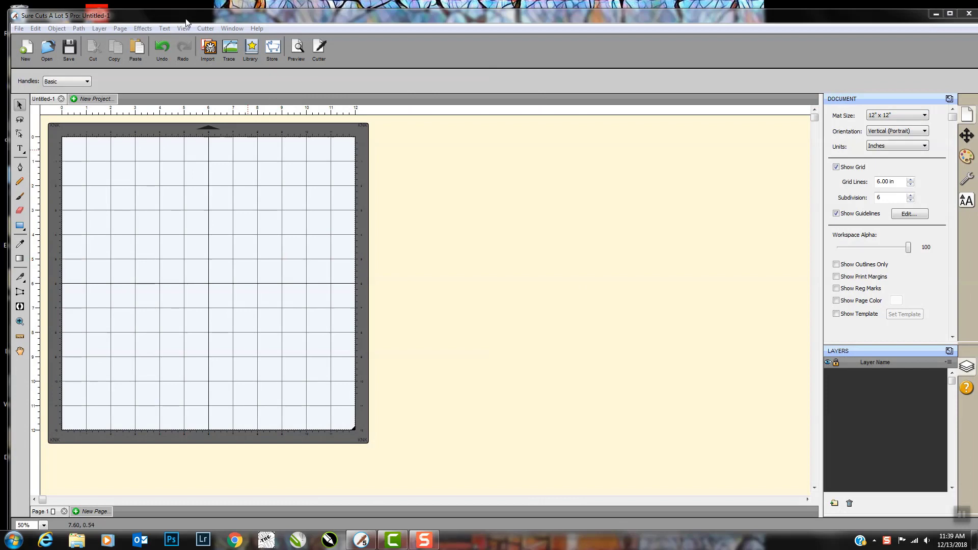
- Trace vectors_distressed-vector-2.jpg onto the mat as a 10.670 x 8.899 in cut path
click(231, 50)
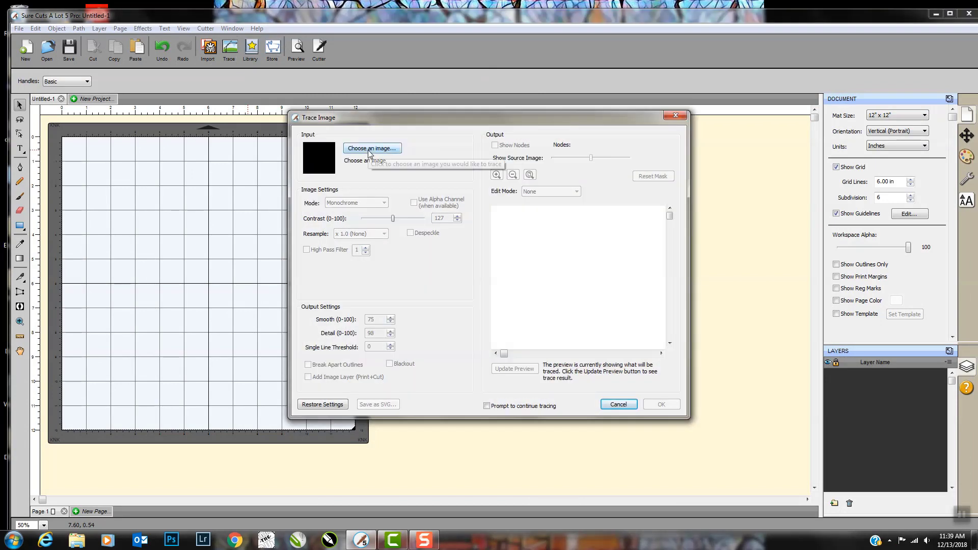
click(368, 149)
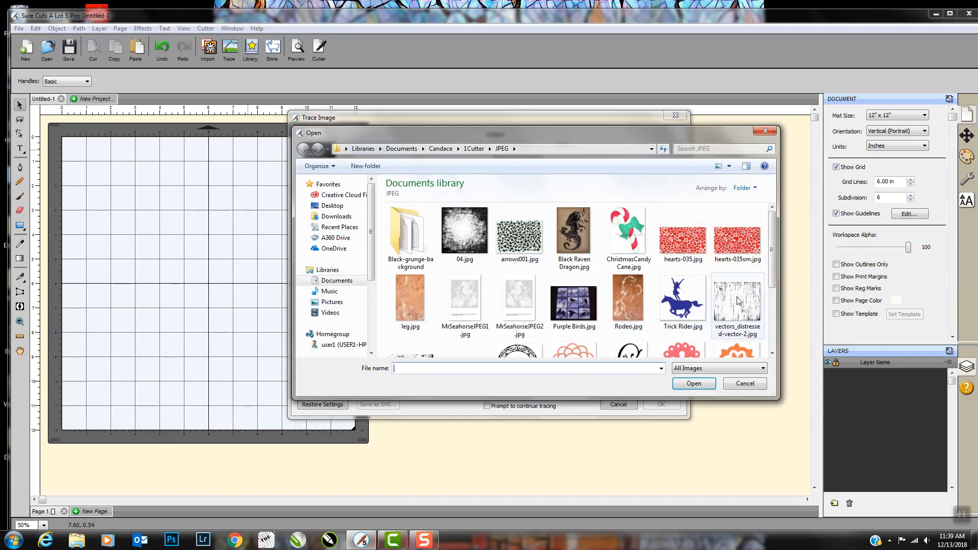
click(737, 301)
click(680, 383)
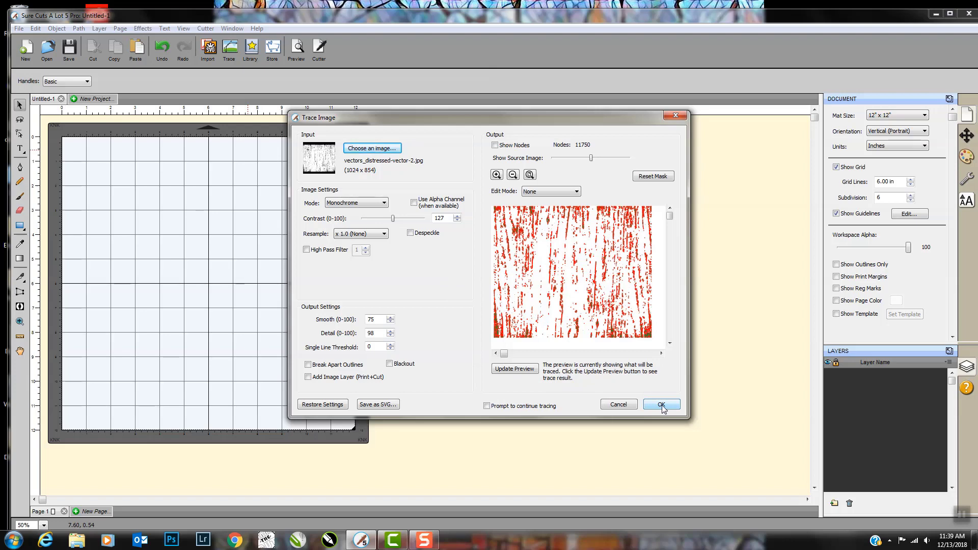
click(662, 405)
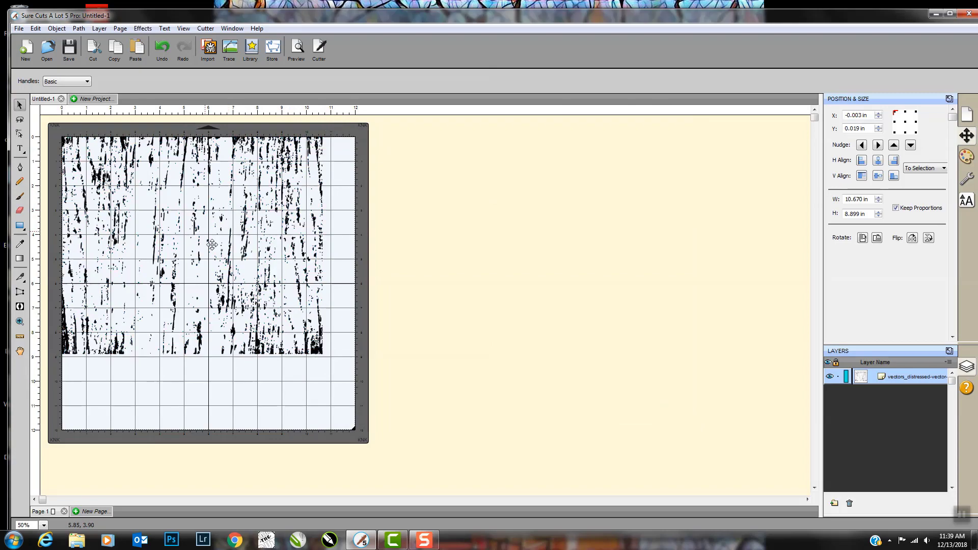
- Move the traced texture down-right and give it a red fill (R 255, G 0, B 0)
mouse_move(203, 229)
mouse_down()
mouse_move(227, 265)
mouse_move(221, 252)
mouse_up()
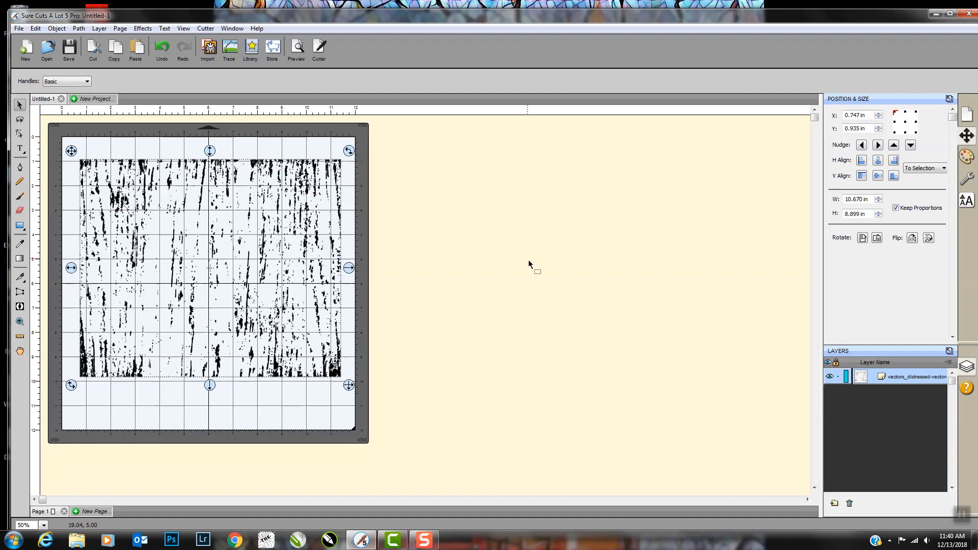
click(966, 157)
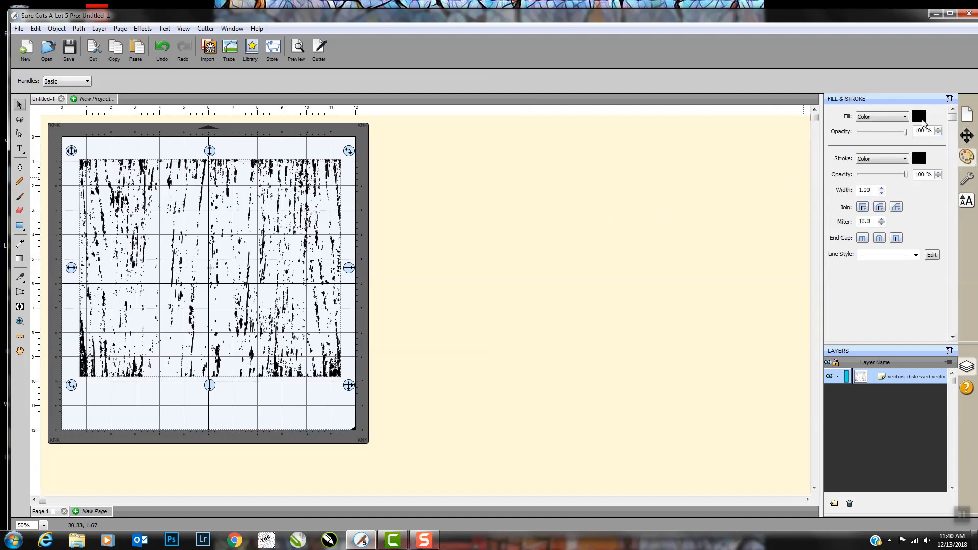
click(919, 118)
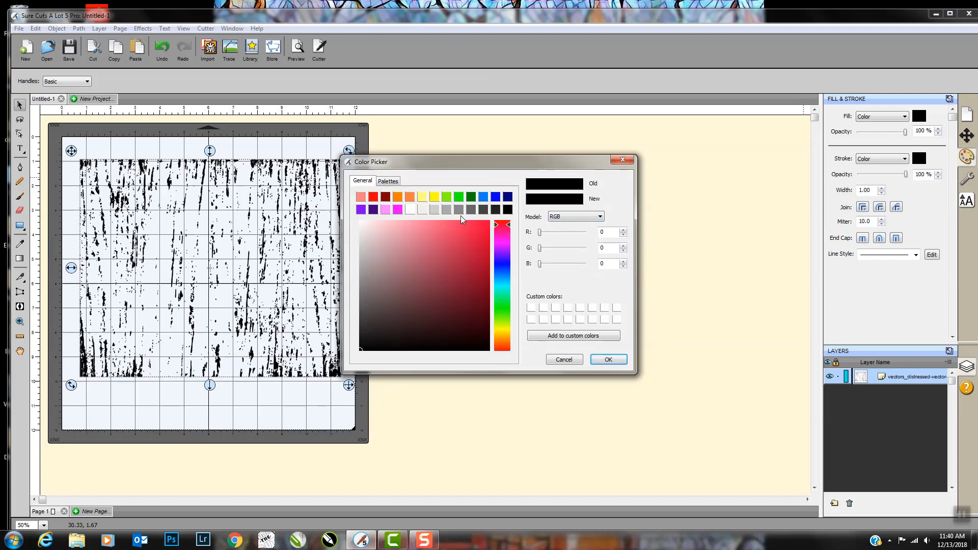
click(373, 198)
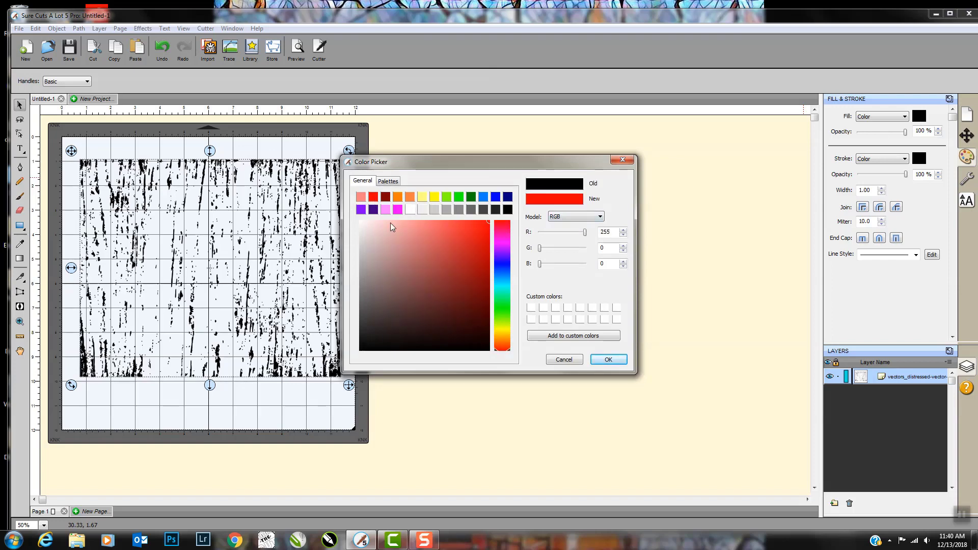
click(616, 360)
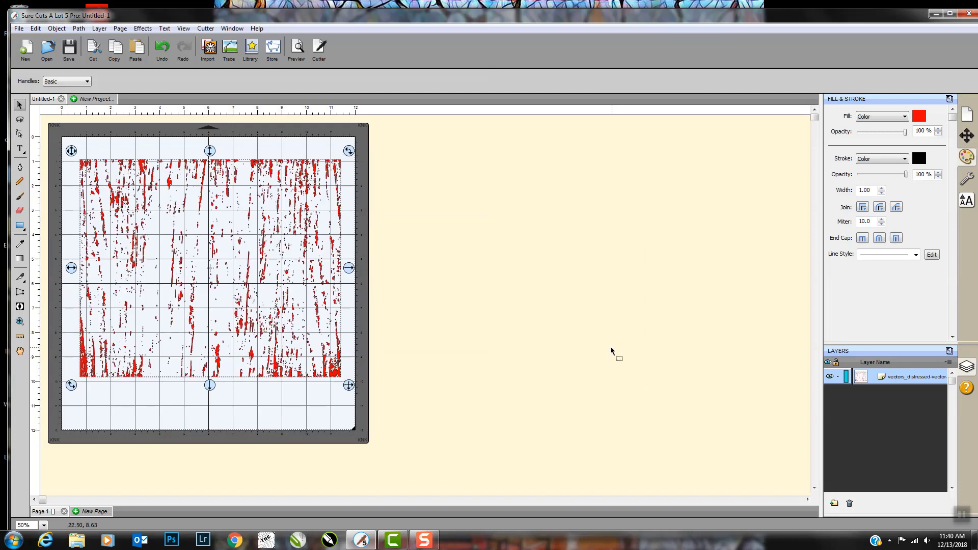
click(210, 47)
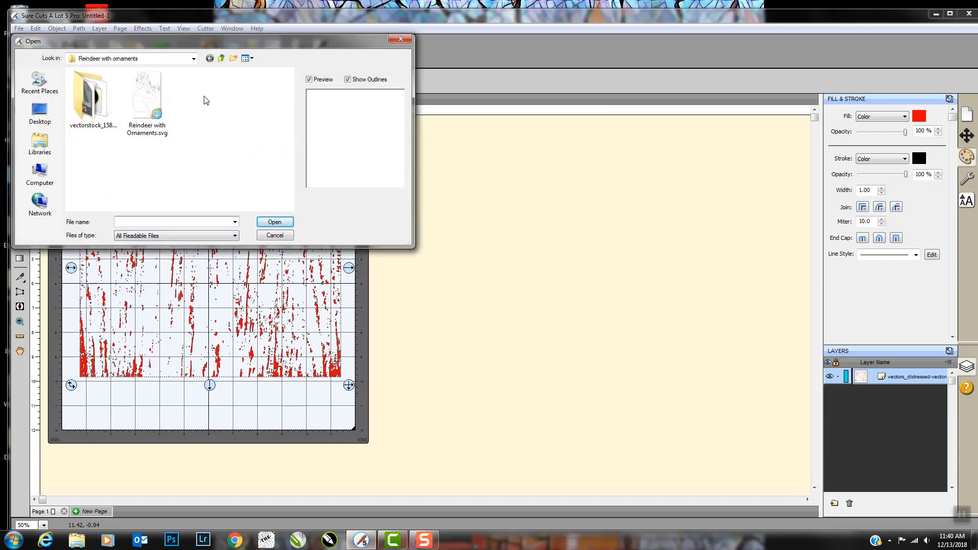
- Import Reindeer with Ornaments.svg onto the mat
click(152, 98)
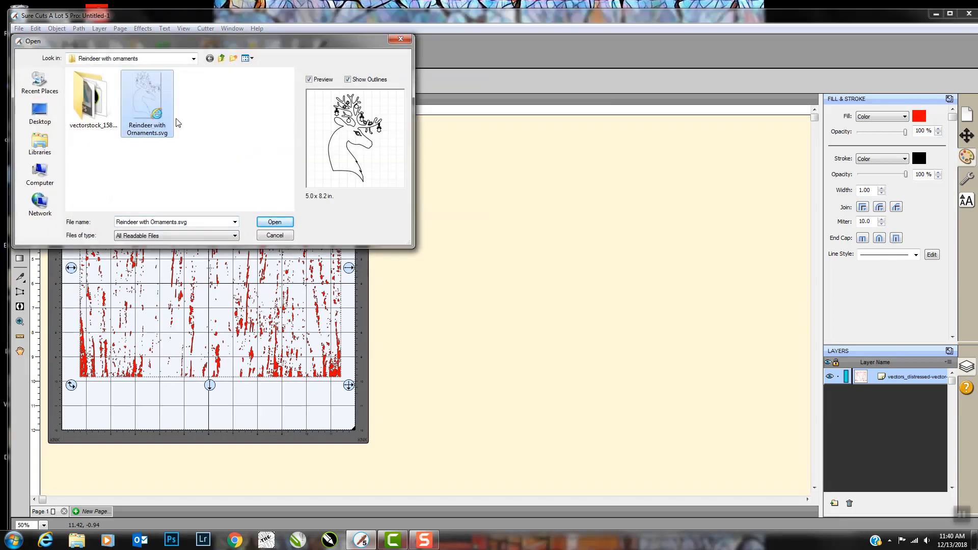
click(274, 223)
drag(227, 313, 247, 270)
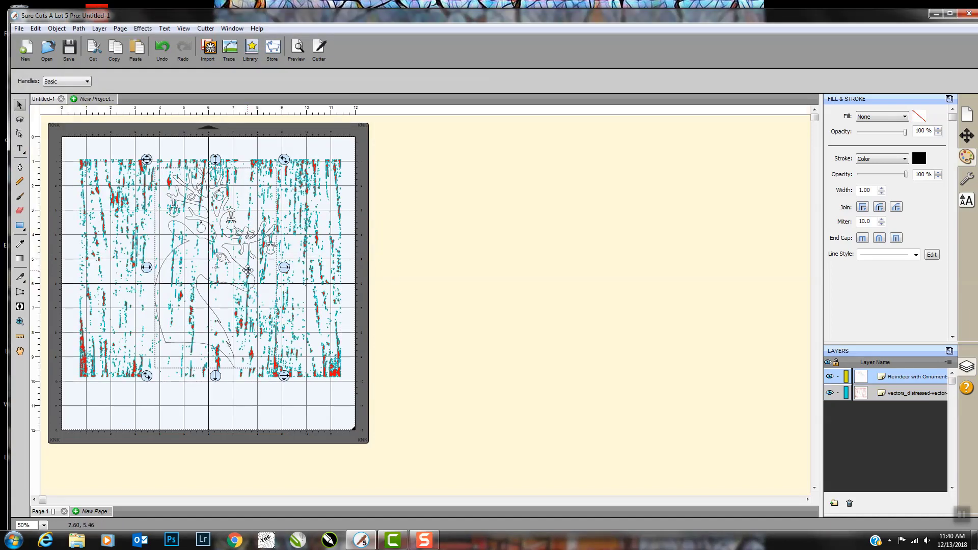
- Position the 4.975 x 8.189 in reindeer over the left part of the red texture
click(247, 273)
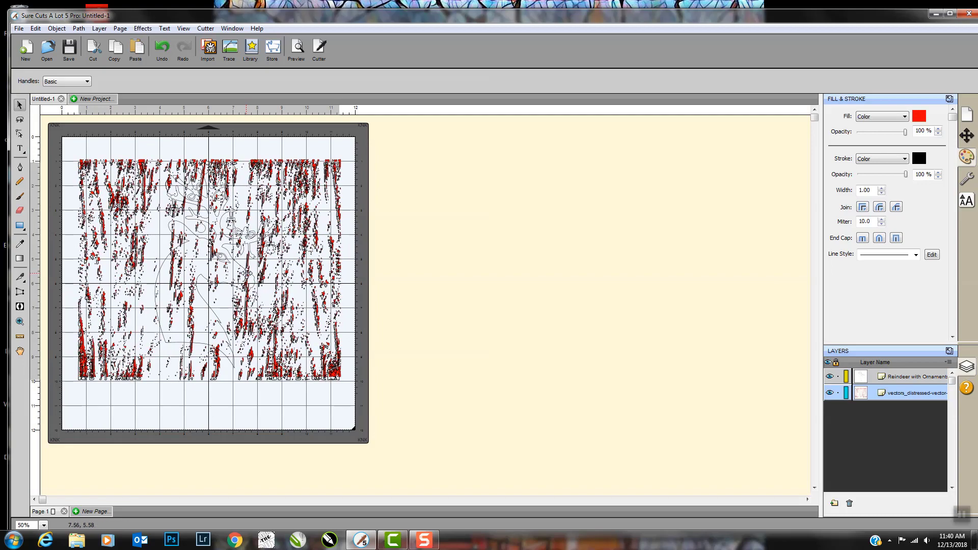
click(430, 283)
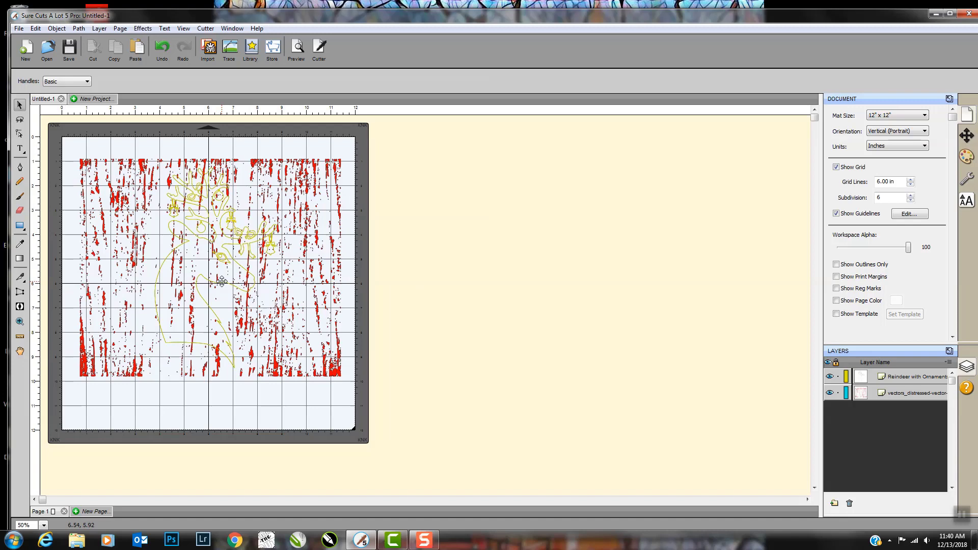
drag(222, 282, 159, 274)
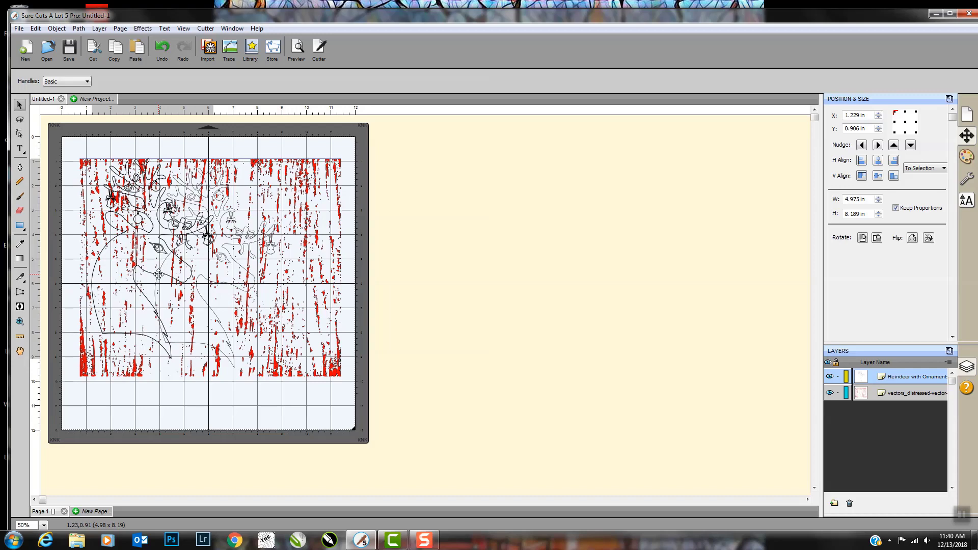
drag(159, 275, 158, 276)
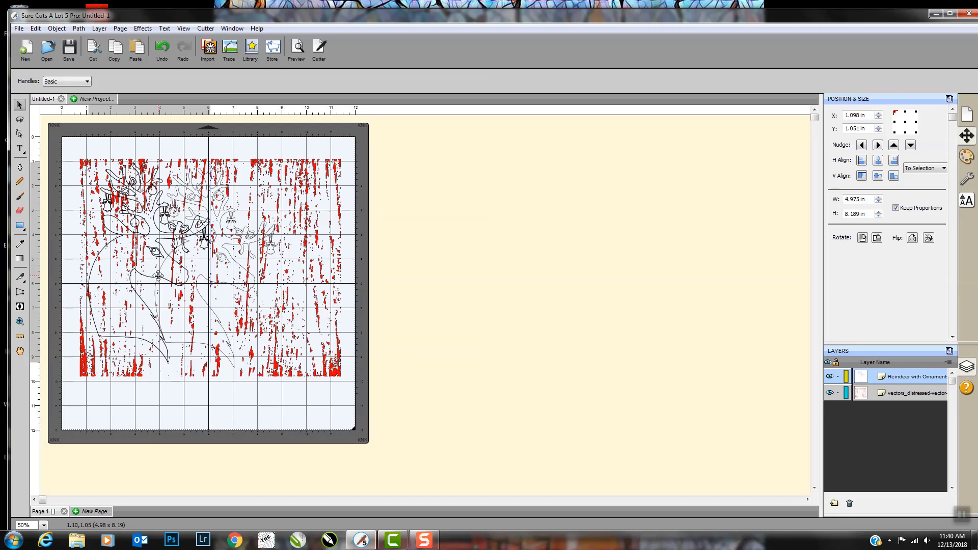
drag(159, 276, 158, 276)
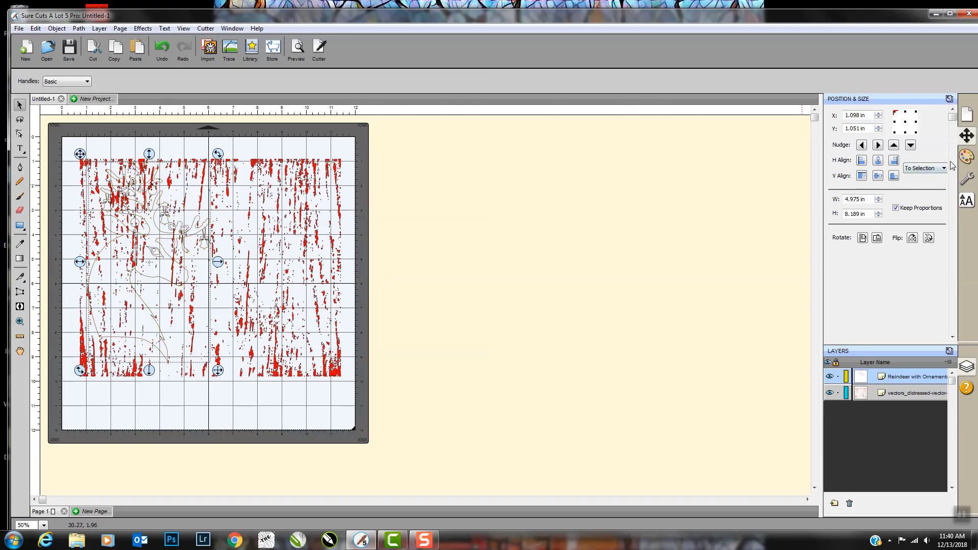
- Set the reindeer's fill type to solid colour and choose black
click(966, 157)
click(906, 118)
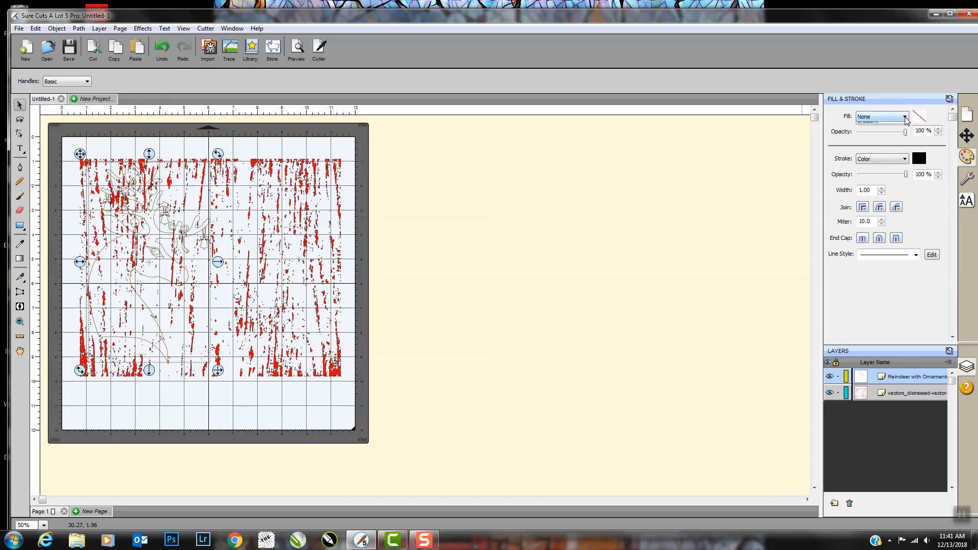
click(893, 134)
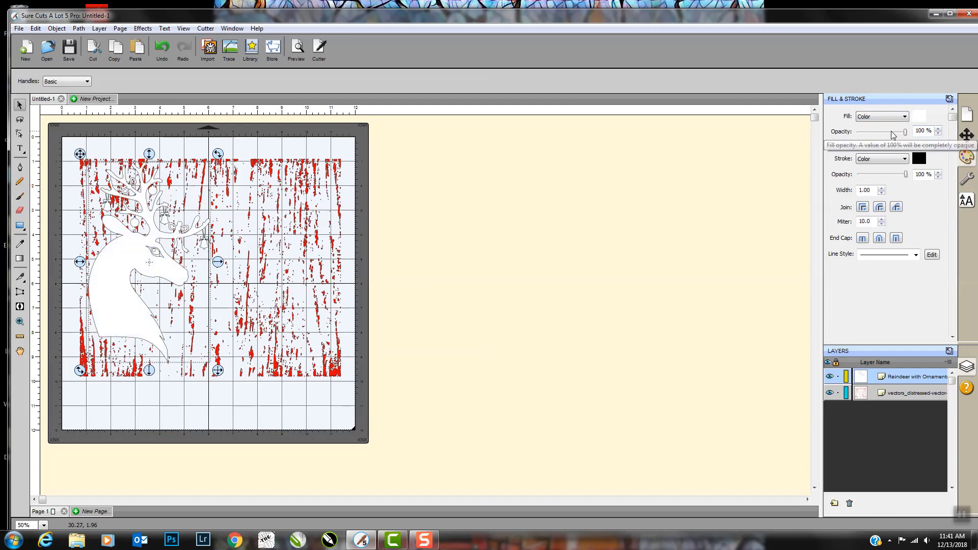
click(919, 116)
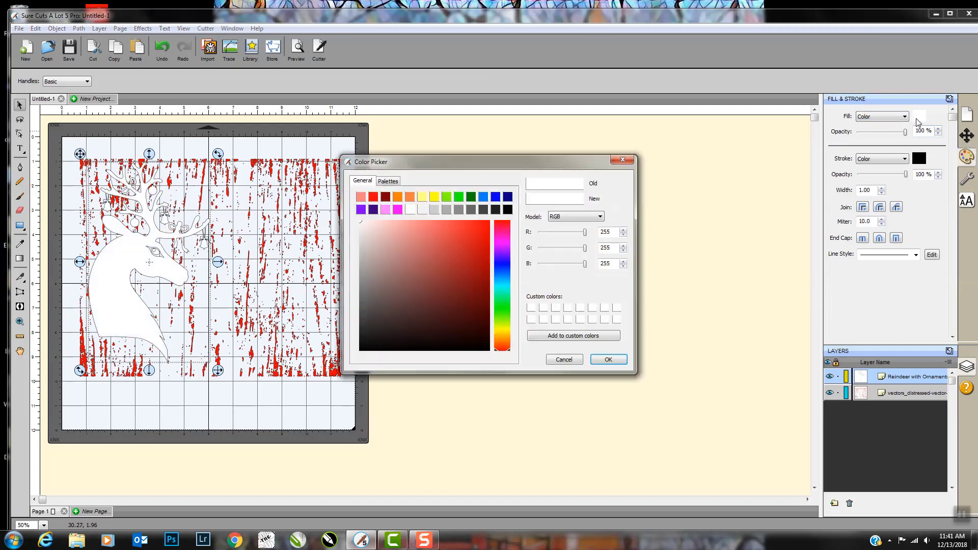
click(508, 210)
click(608, 359)
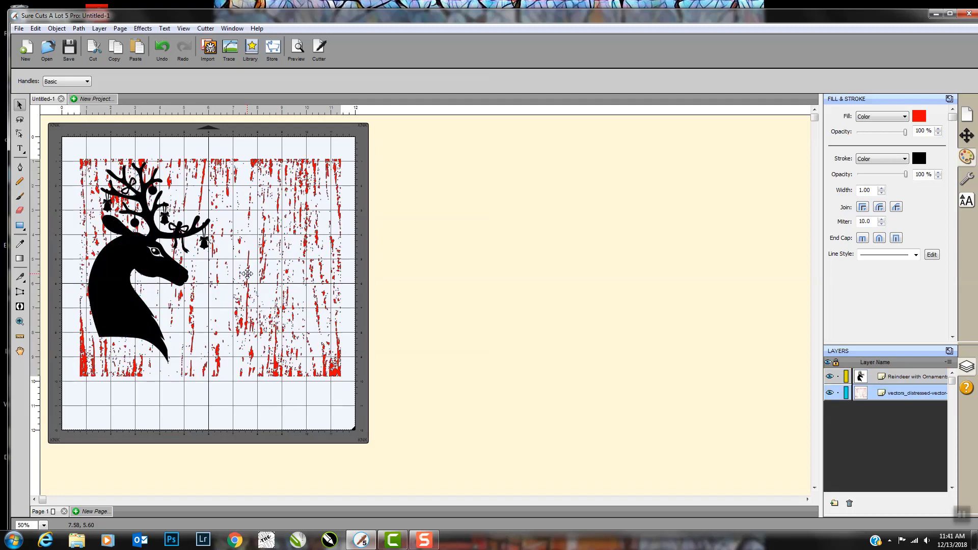
- Arrange the red distressed texture to the front, over the black reindeer
click(247, 274)
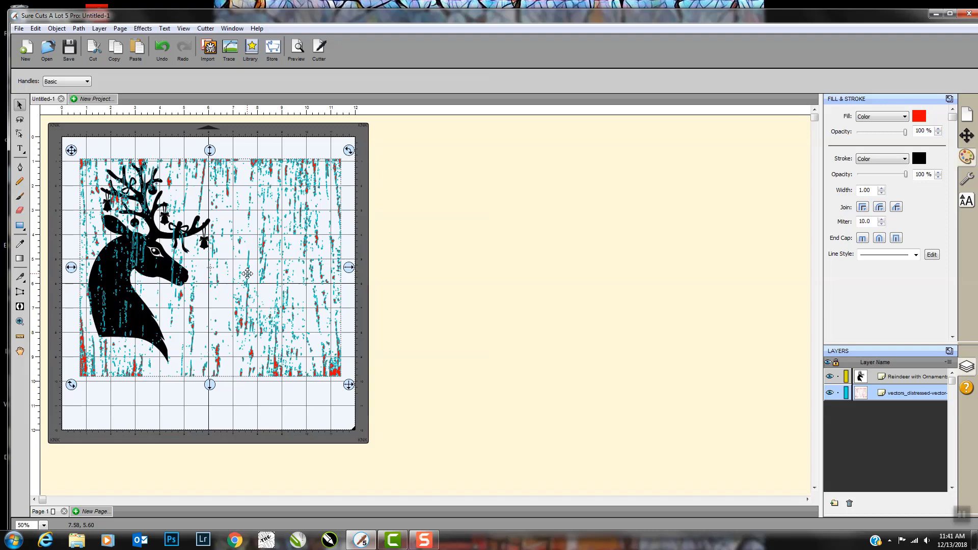
right_click(246, 273)
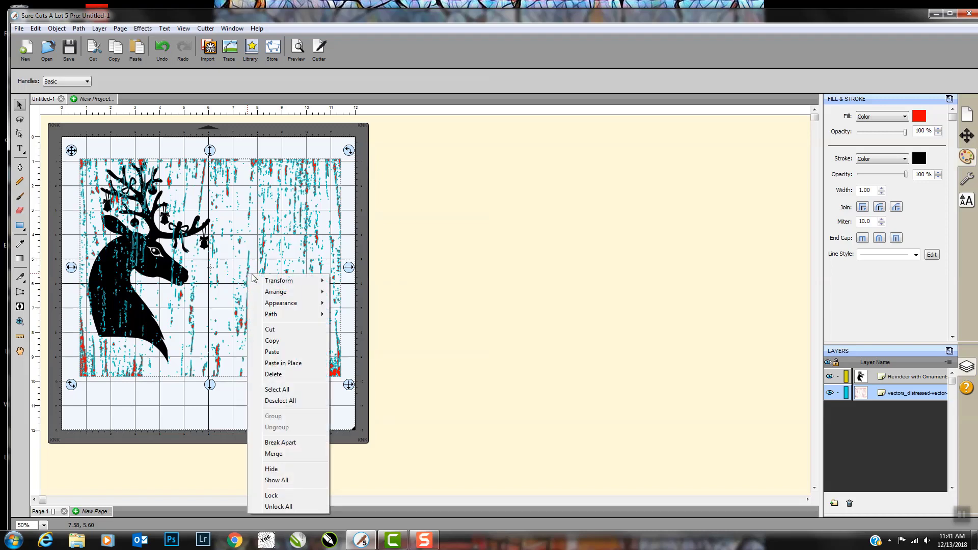
mouse_move(286, 282)
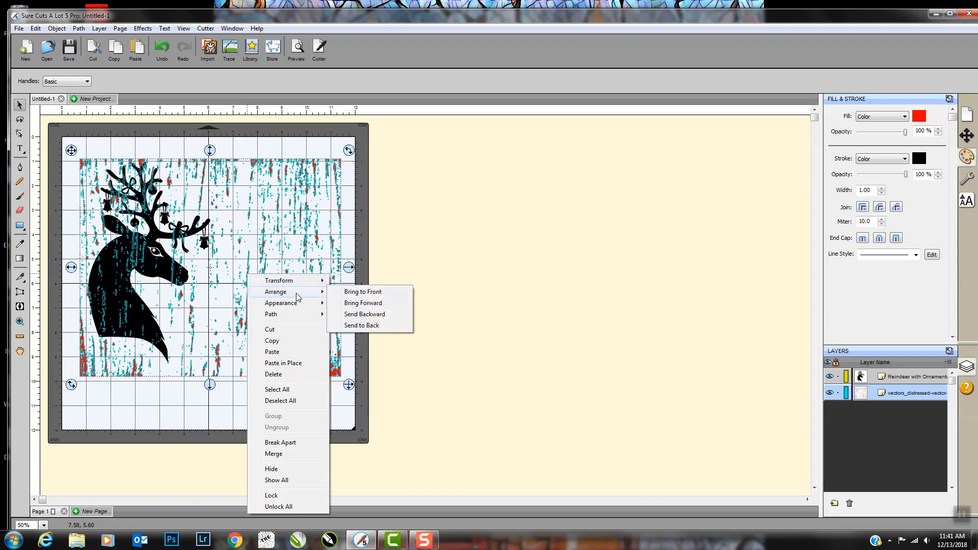
click(392, 296)
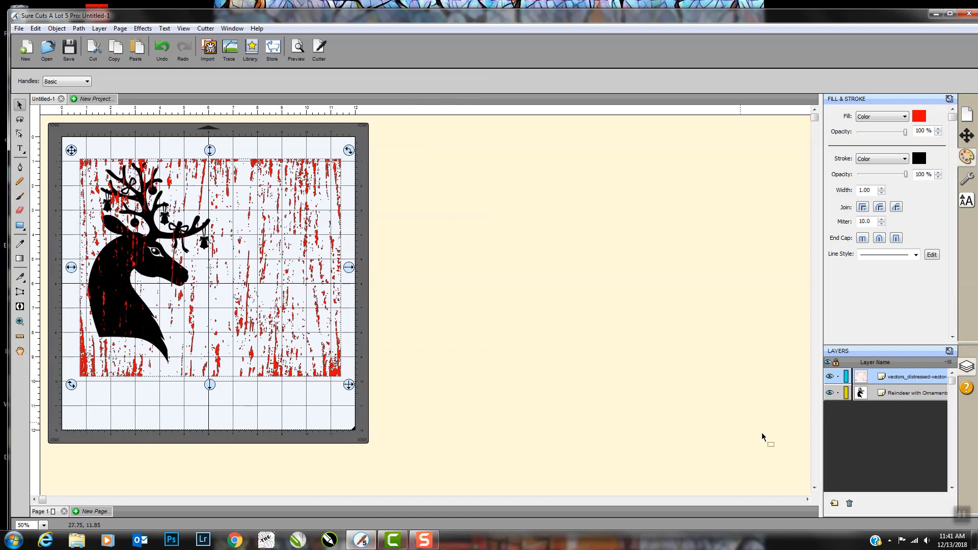
click(960, 517)
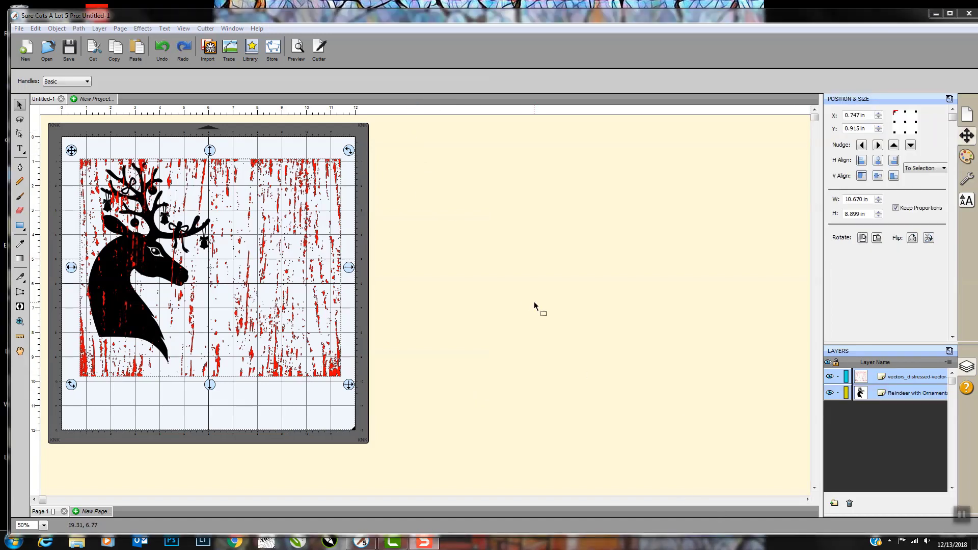
- Select the texture and reindeer together and apply Path > Back Minus Front
drag(397, 132, 152, 403)
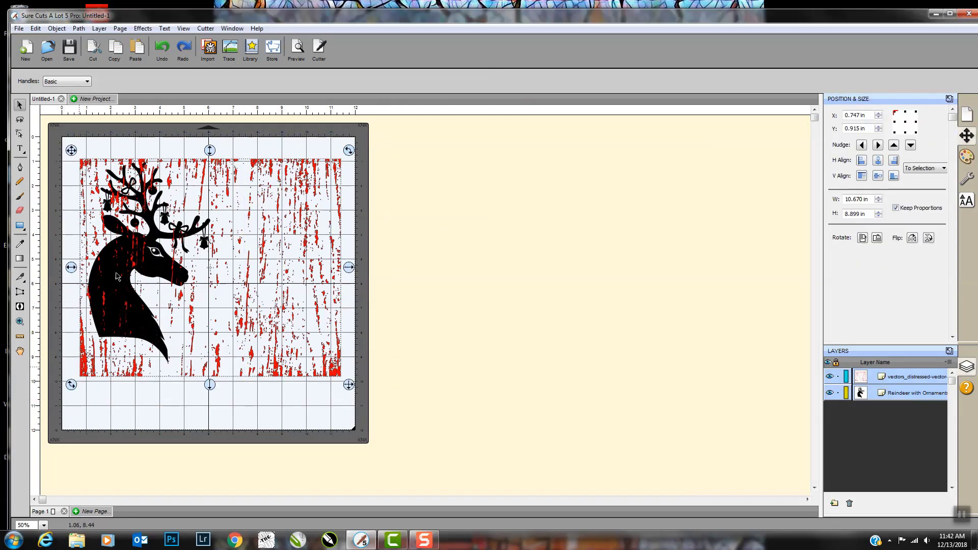
click(80, 29)
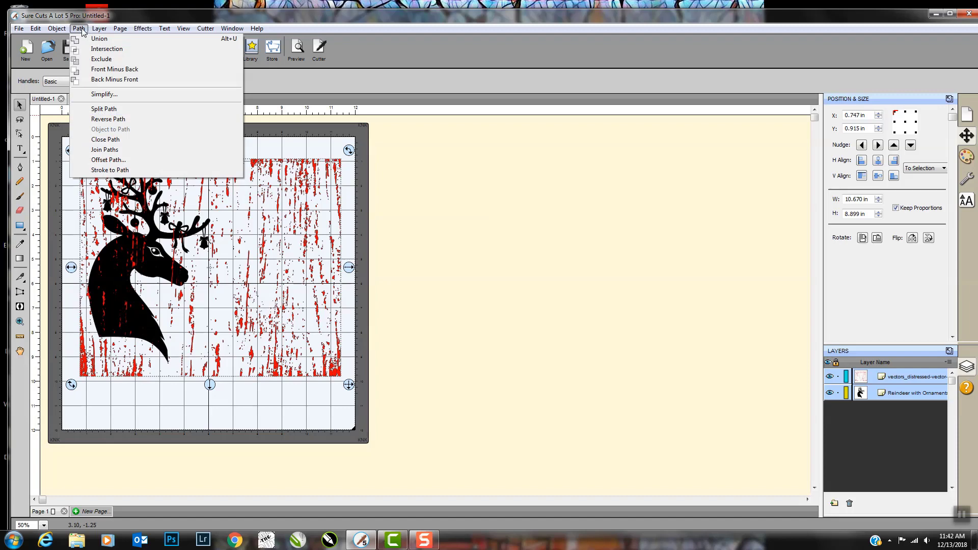
click(107, 80)
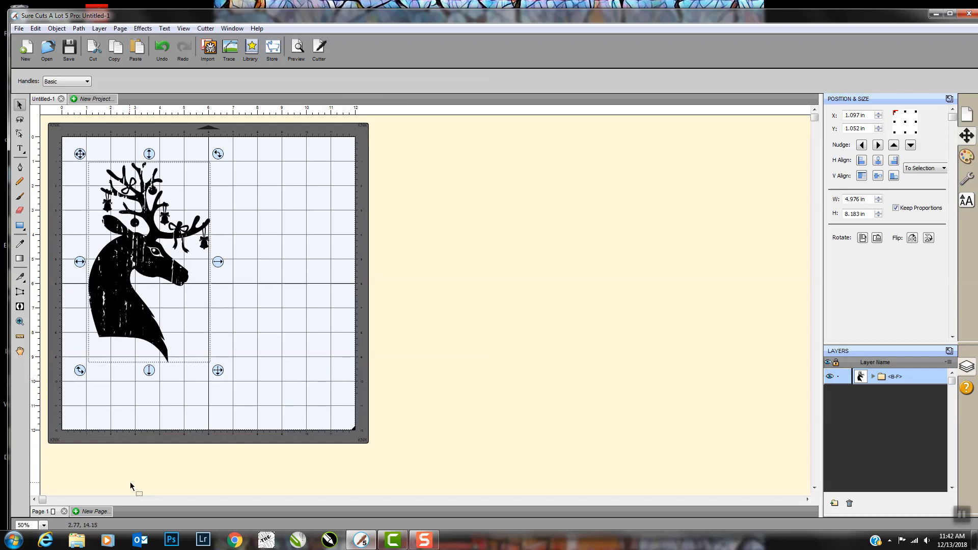
click(44, 525)
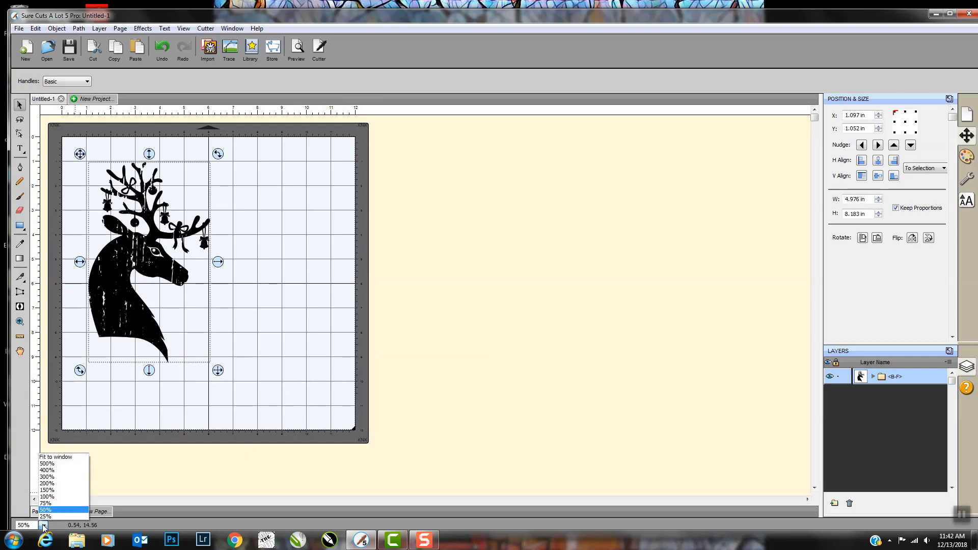
click(53, 484)
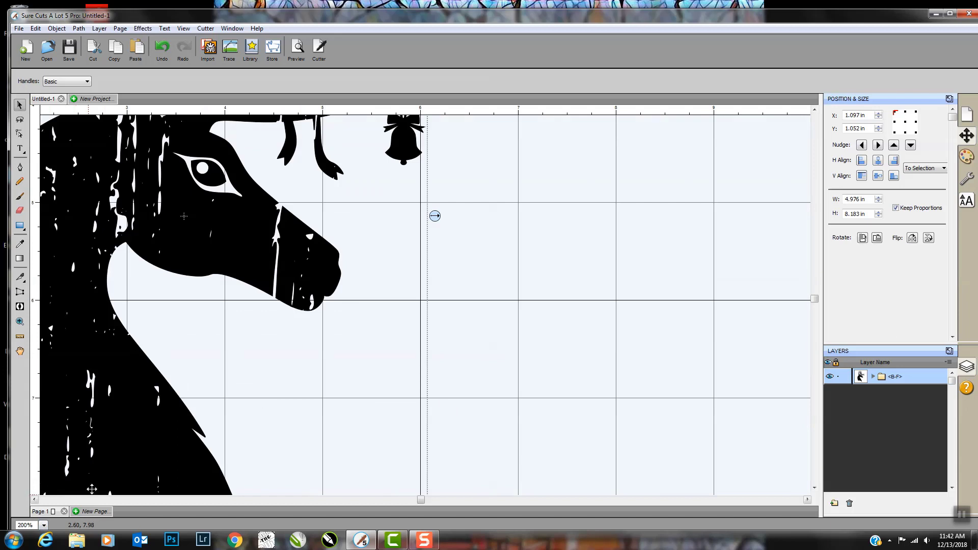
drag(421, 502, 116, 479)
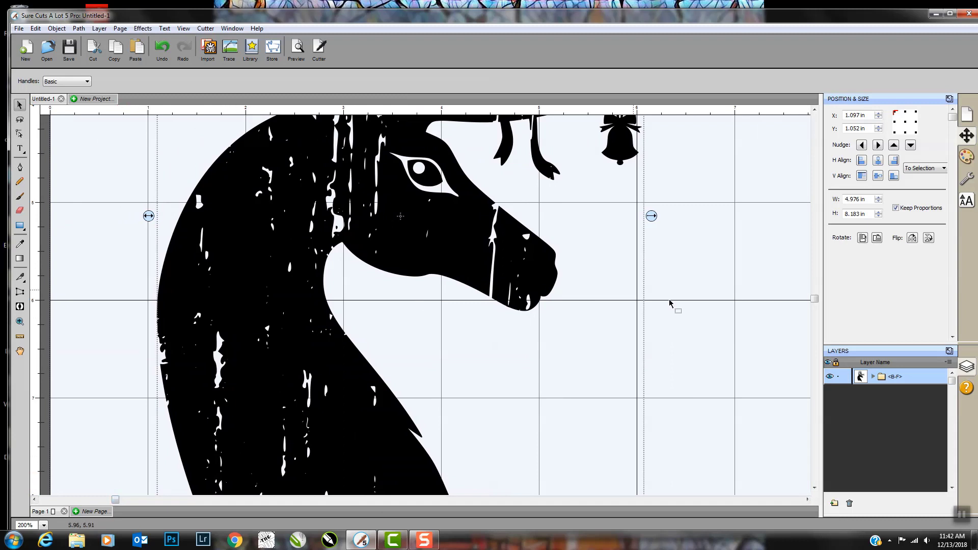
drag(814, 299, 817, 179)
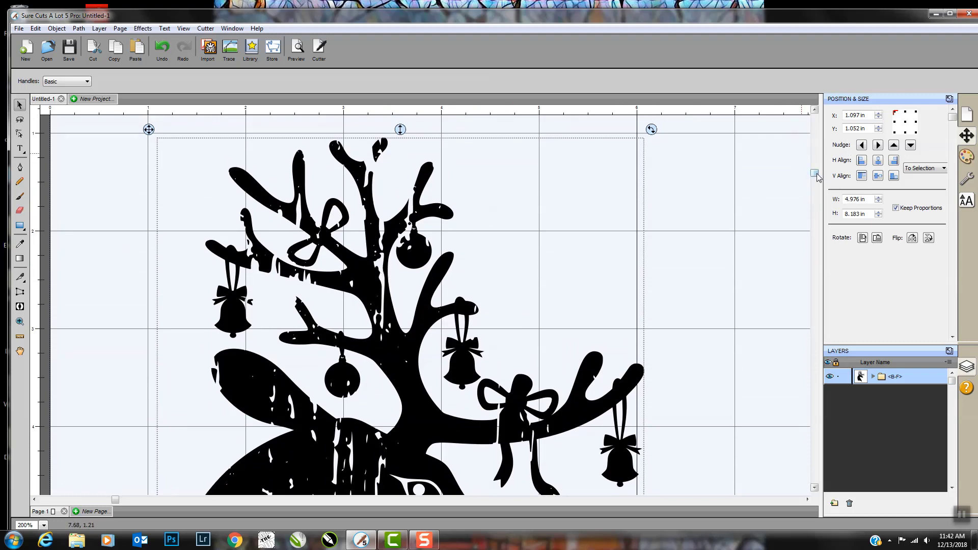
drag(817, 177, 836, 319)
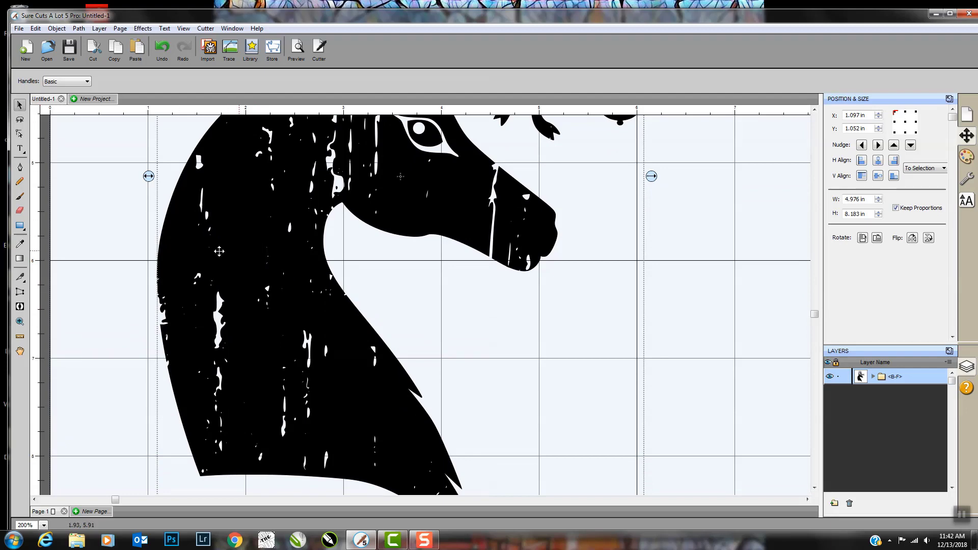
click(93, 258)
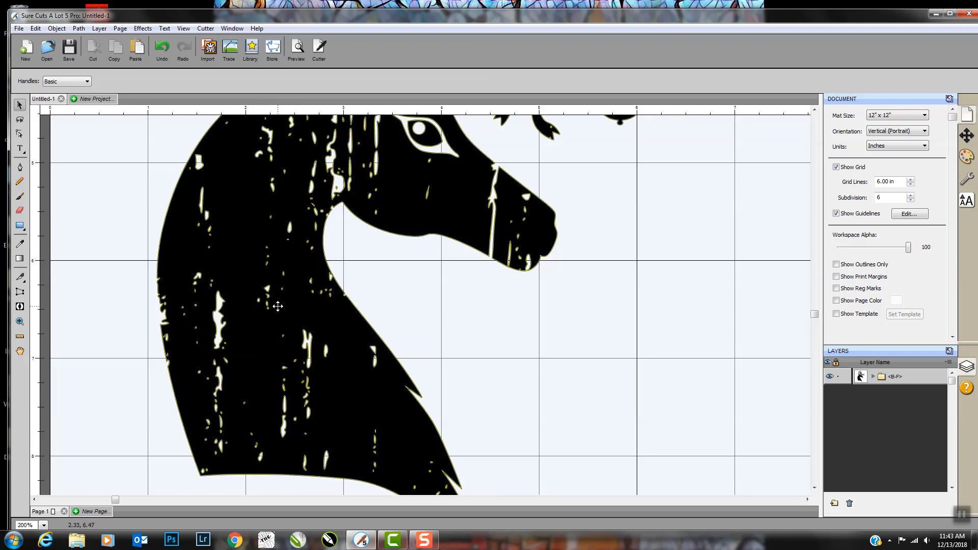
click(81, 284)
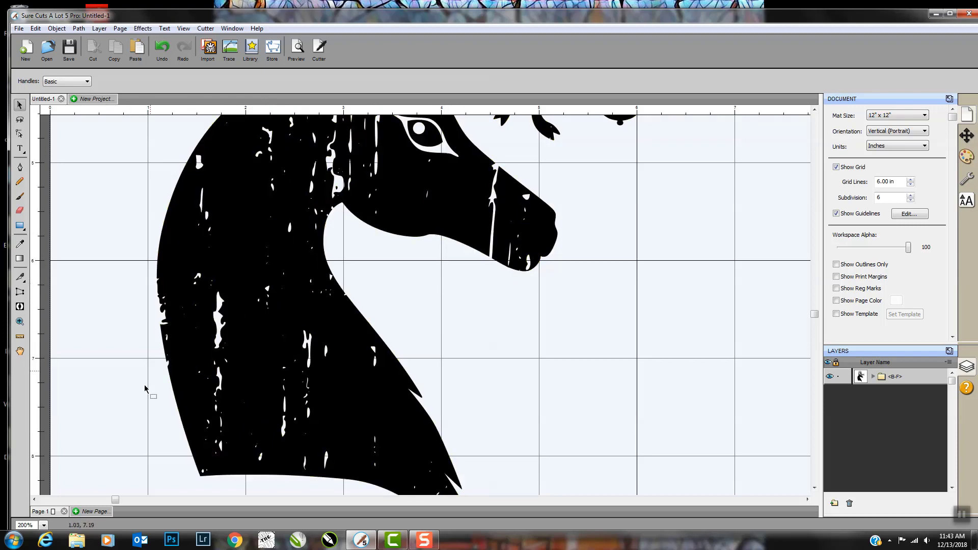
click(45, 525)
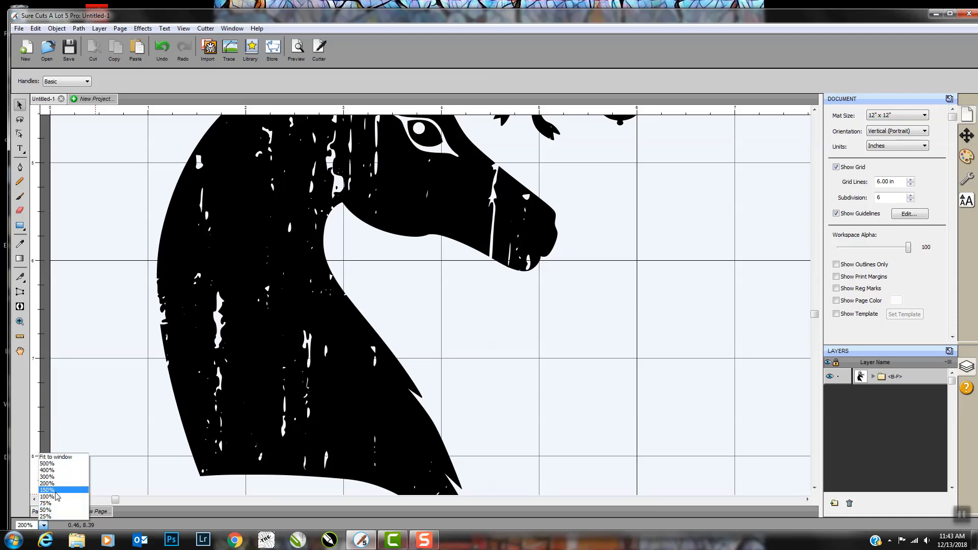
click(58, 511)
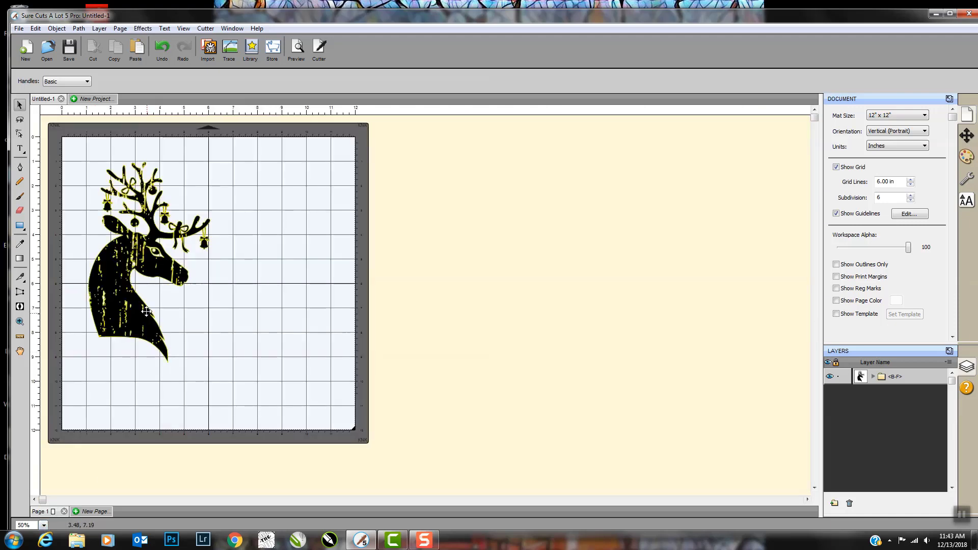